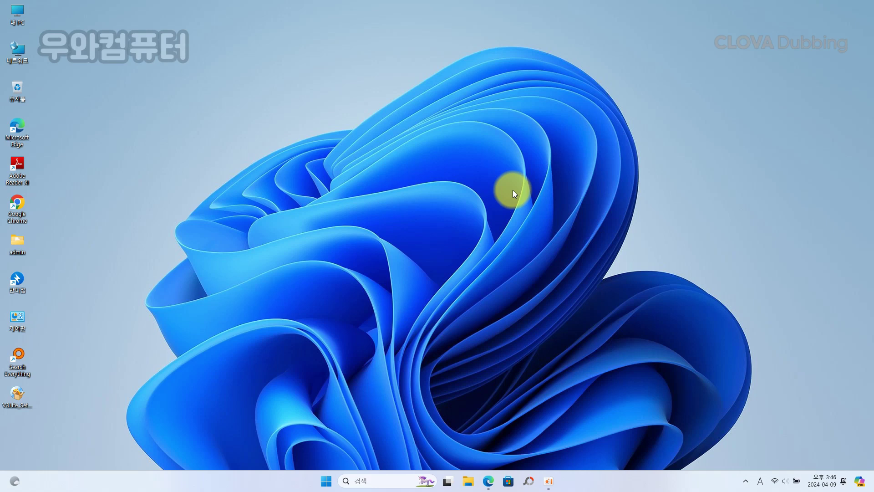
# Launch Microsoft Edge and restore its window to a smaller size so the desktop icons are visible.
pyautogui.doubleClick(17, 134)
pyautogui.doubleClick(505, 113)
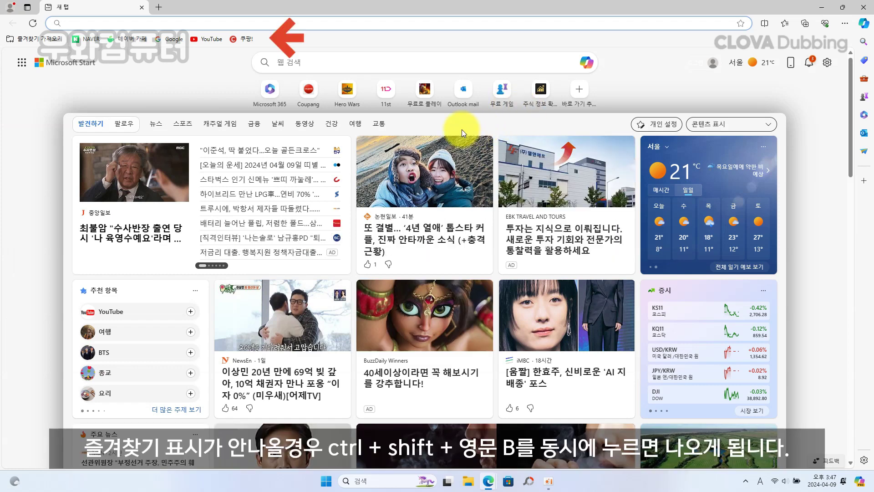
pyautogui.doubleClick(273, 8)
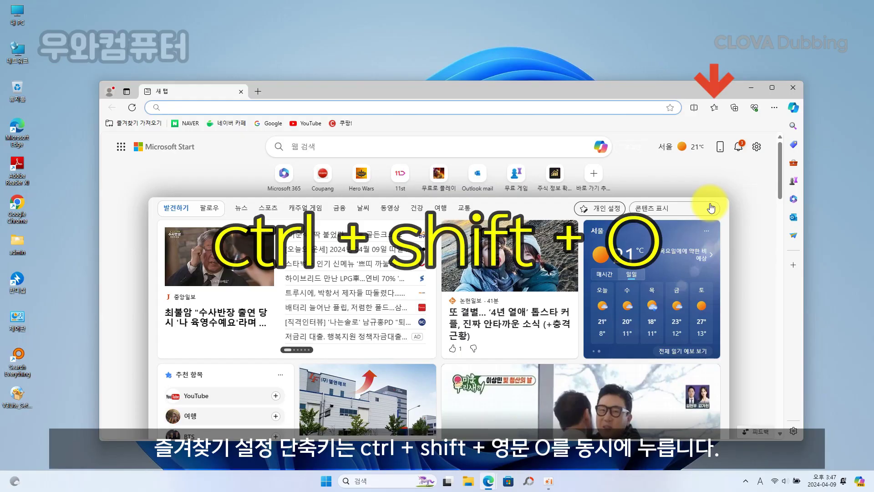
# Export the browser favorites to the desktop as the HTML file 즐겨찾기_24. 4. 9..html.
pyautogui.hotkey('ctrl', 'shift', 'o')
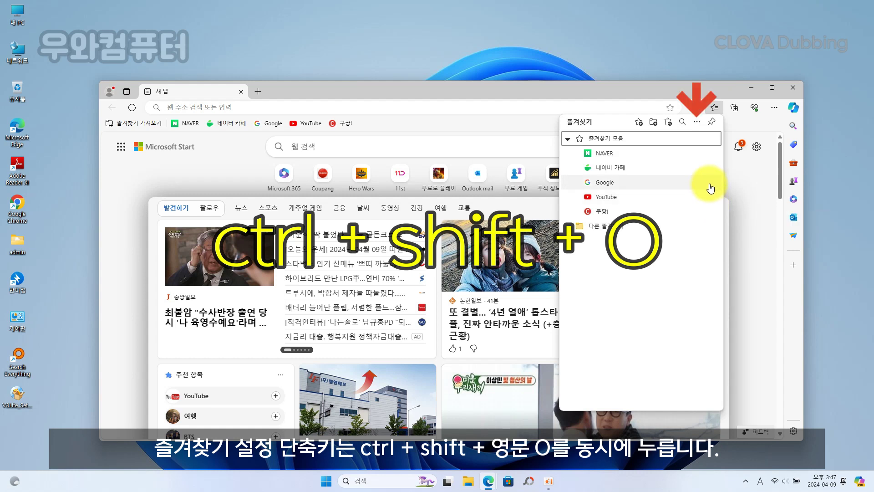
pyautogui.click(697, 122)
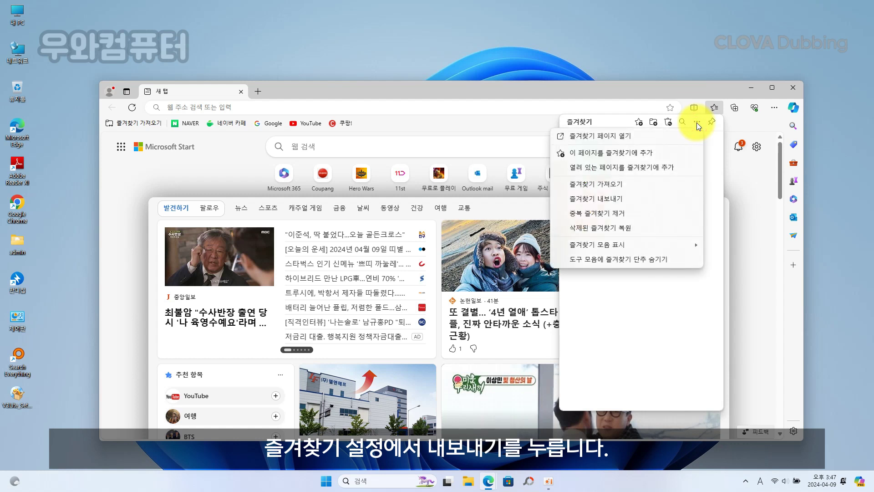
pyautogui.click(644, 198)
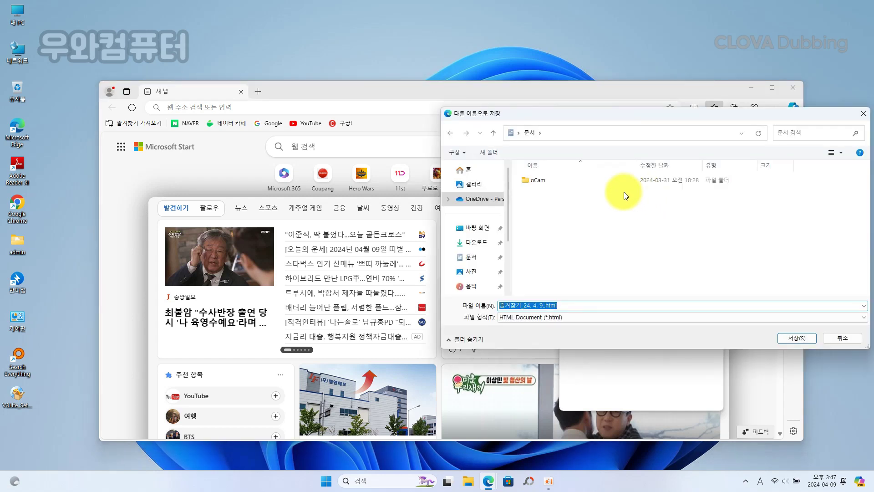
pyautogui.click(478, 227)
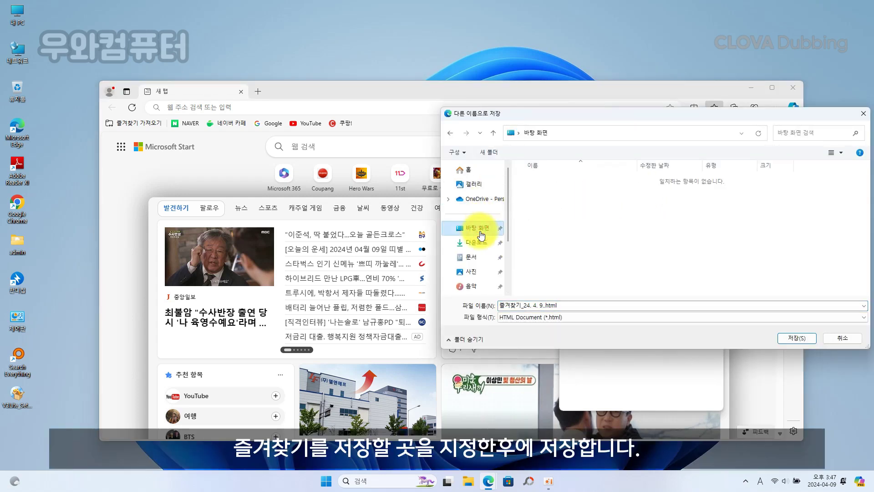
pyautogui.click(792, 335)
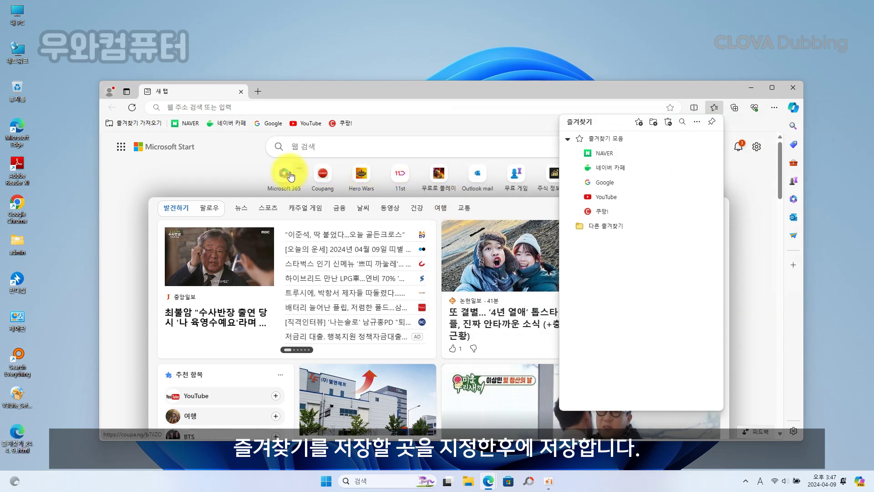
# Move the exported favorites file on the desktop next to the Microsoft Edge shortcut.
pyautogui.moveTo(17, 432); pyautogui.dragTo(39, 246)
pyautogui.moveTo(53, 159); pyautogui.dragTo(55, 129)
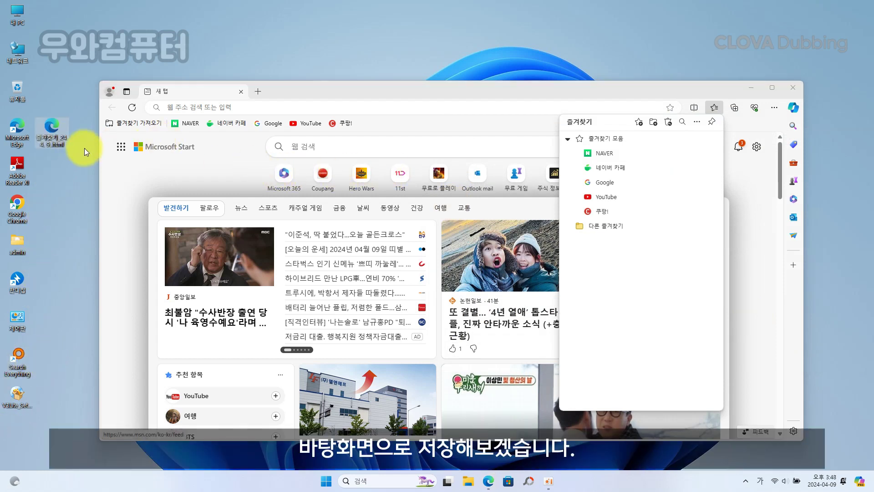
pyautogui.click(64, 182)
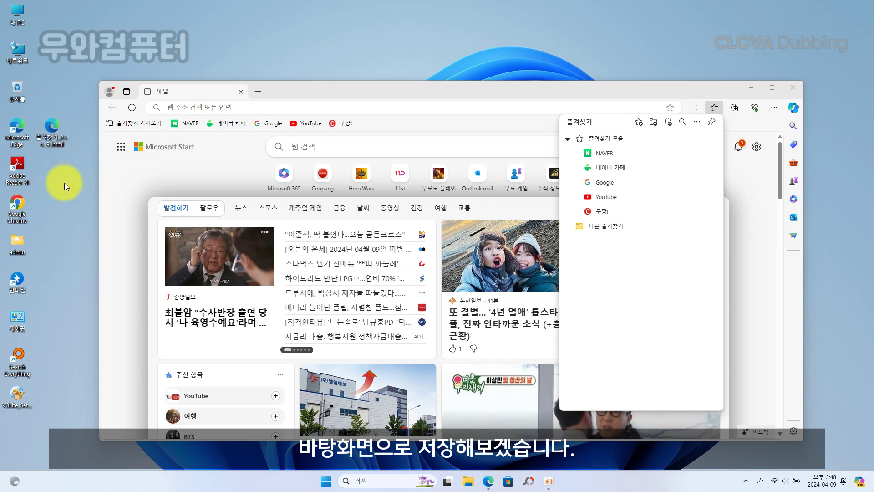
# Delete all the favorites from the favorites bar: NAVER, 네이버 카페, Google, YouTube and 쿠팡!
pyautogui.click(426, 98)
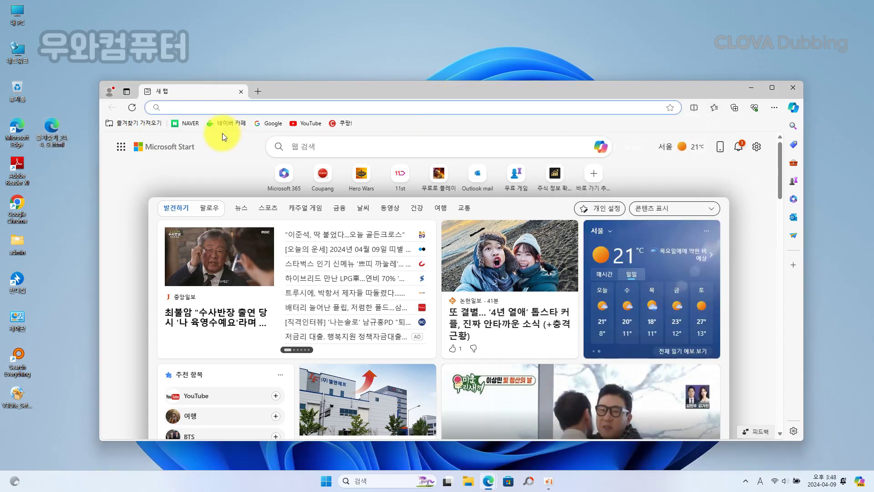
pyautogui.rightClick(192, 124)
pyautogui.click(220, 253)
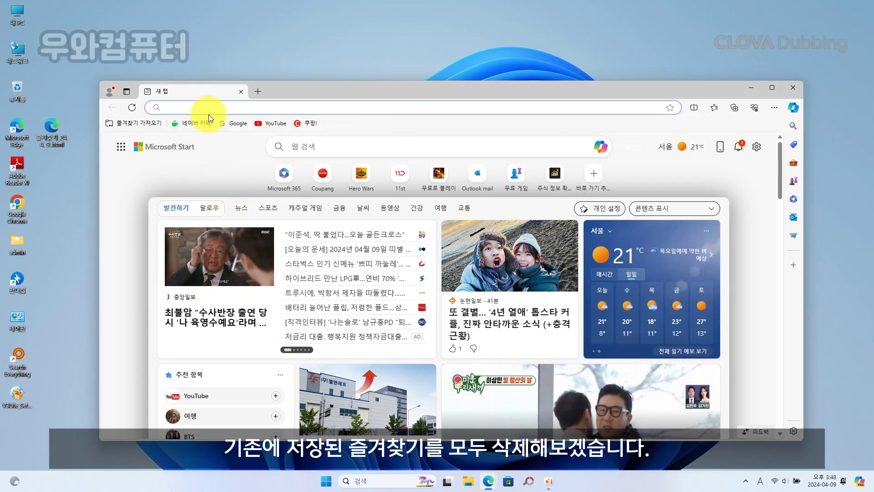
pyautogui.rightClick(194, 124)
pyautogui.click(220, 253)
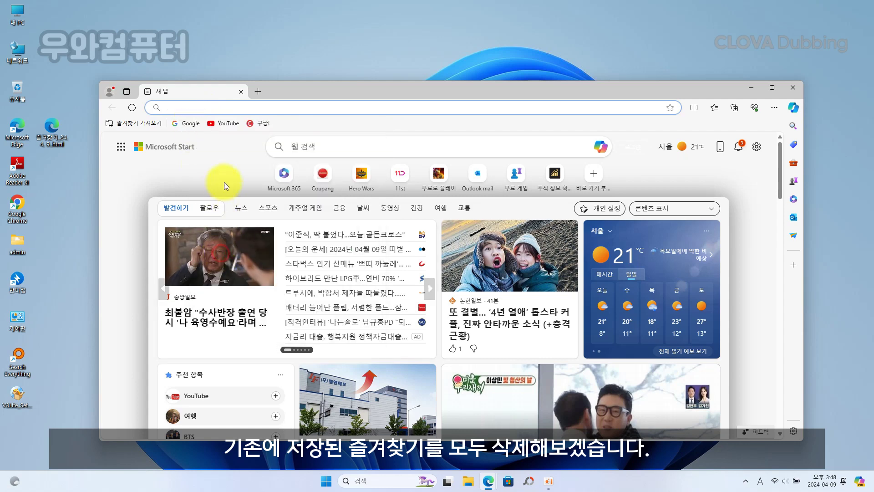
pyautogui.rightClick(183, 123)
pyautogui.click(207, 253)
pyautogui.rightClick(180, 123)
pyautogui.click(207, 253)
pyautogui.rightClick(186, 122)
pyautogui.click(209, 251)
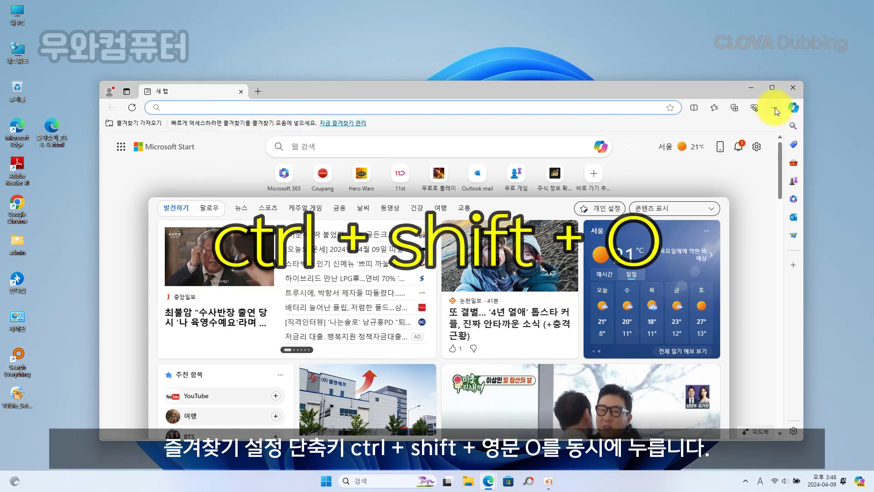
# Open the favorites import settings and bring up the item selection for importing data from another browser.
pyautogui.click(773, 107)
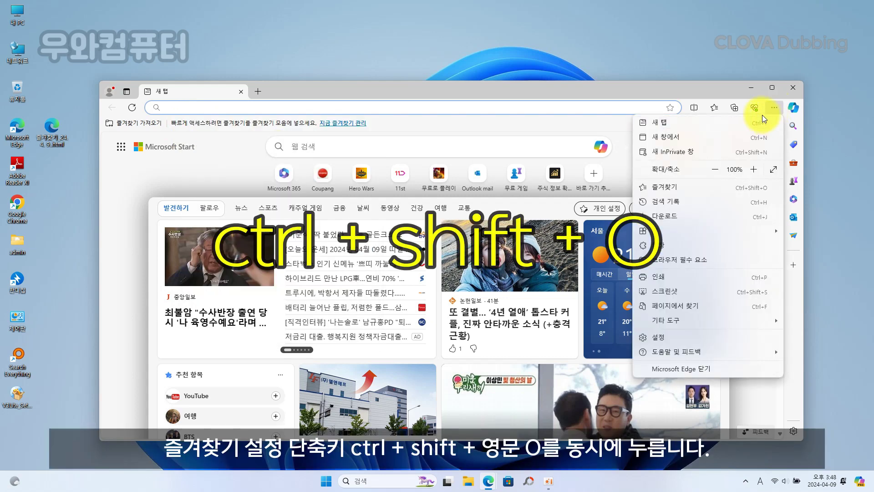
pyautogui.click(716, 108)
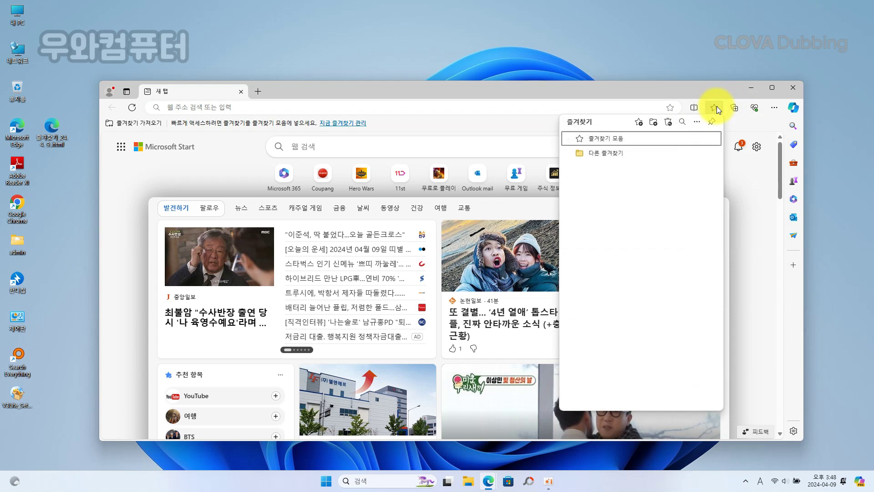
pyautogui.click(697, 122)
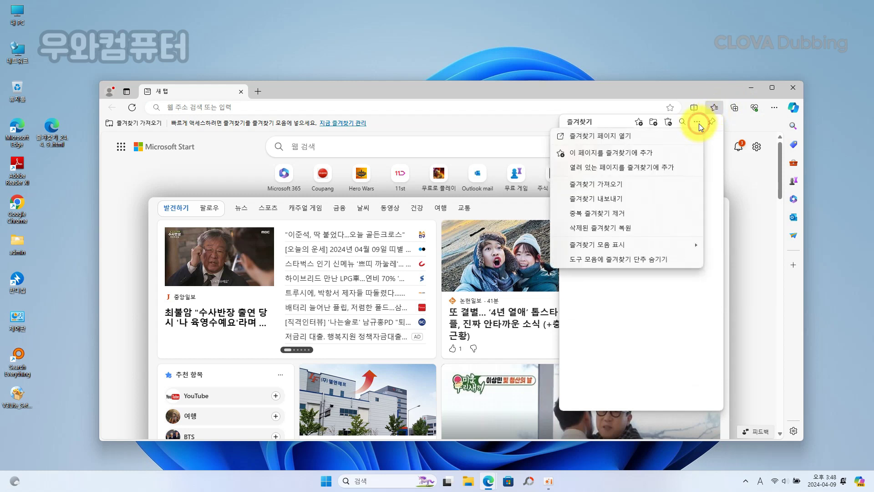
pyautogui.click(643, 186)
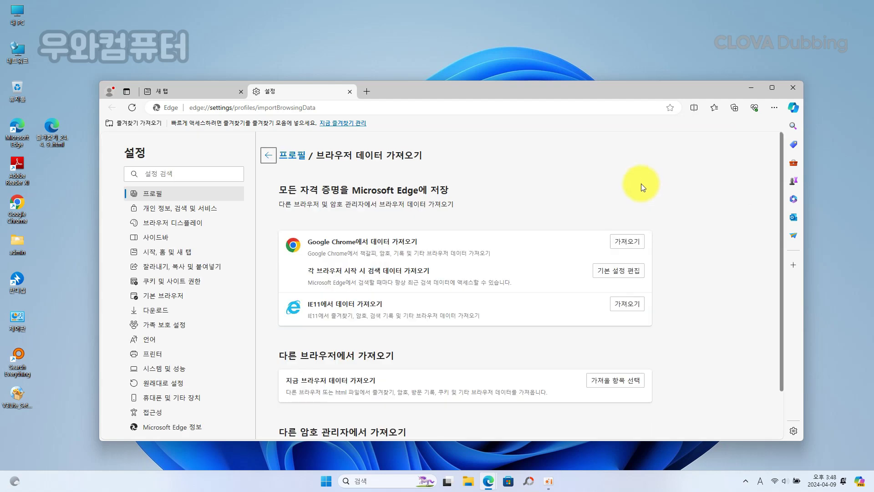
pyautogui.click(609, 386)
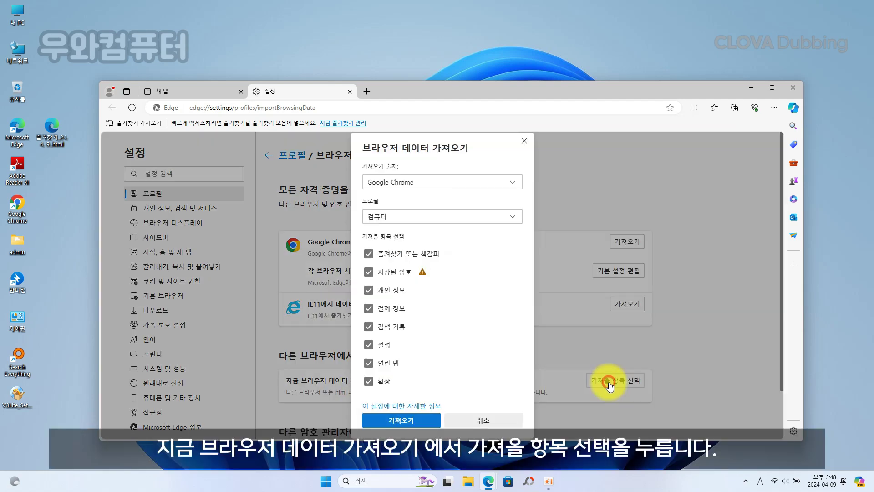
# Import favorites with 즐겨찾기 또는 책갈피 HTML 파일 as the source, using 즐겨찾기_24. 4. 9..html from the desktop.
pyautogui.click(437, 183)
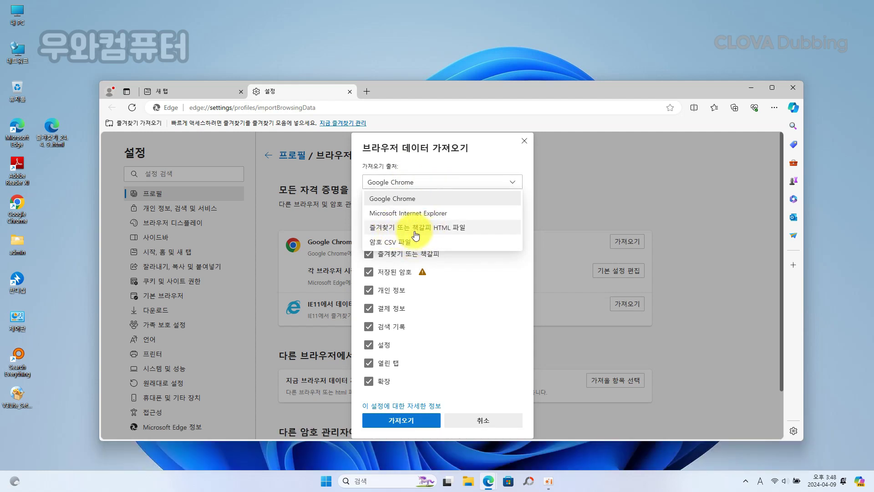
pyautogui.click(468, 232)
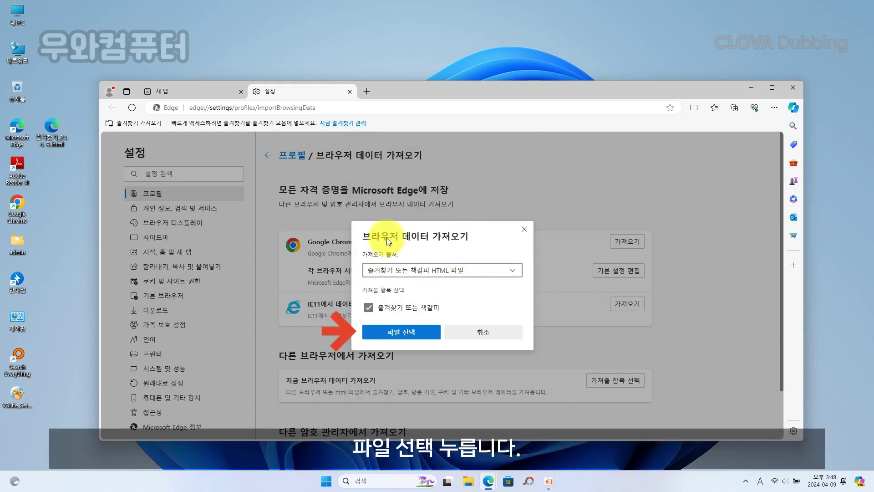
pyautogui.click(410, 333)
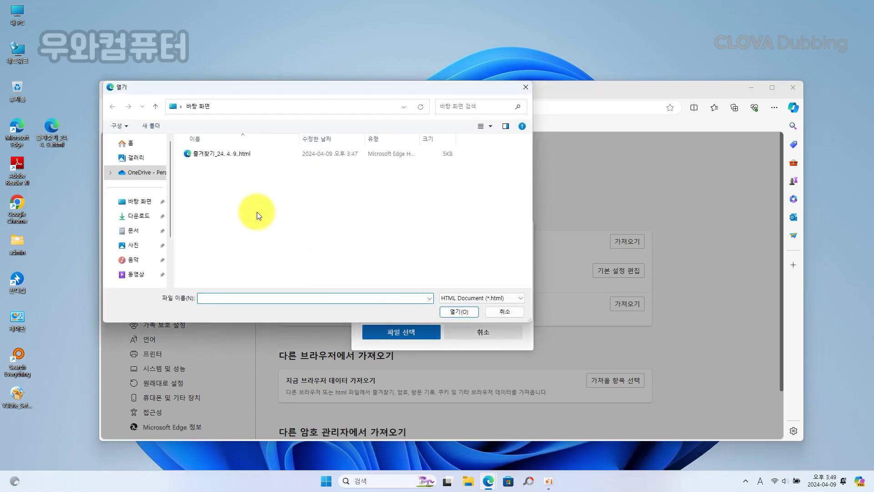
pyautogui.click(228, 157)
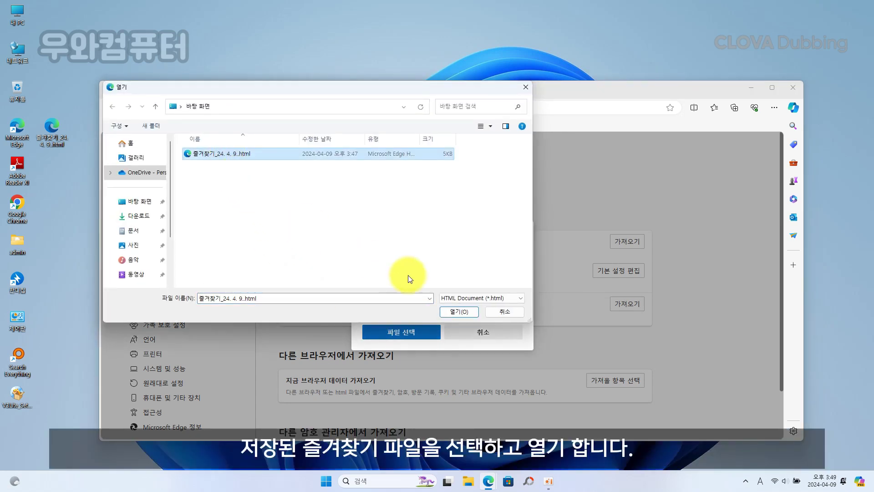
pyautogui.click(458, 314)
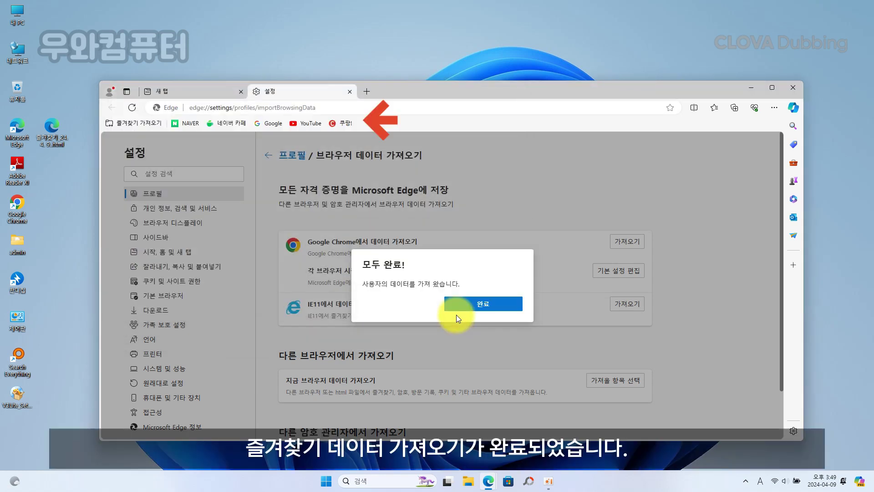
pyautogui.click(480, 307)
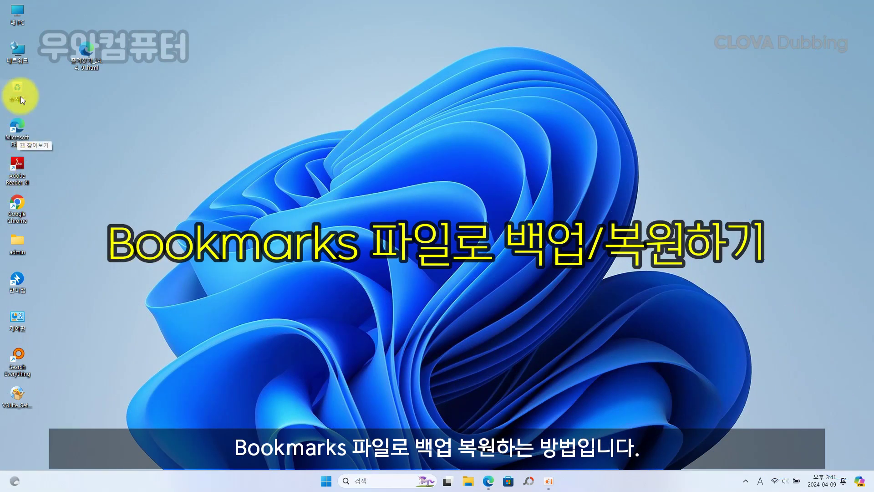
# Switch to File Explorer and open the test account folder under 사용자 on the C: drive.
pyautogui.doubleClick(9, 13)
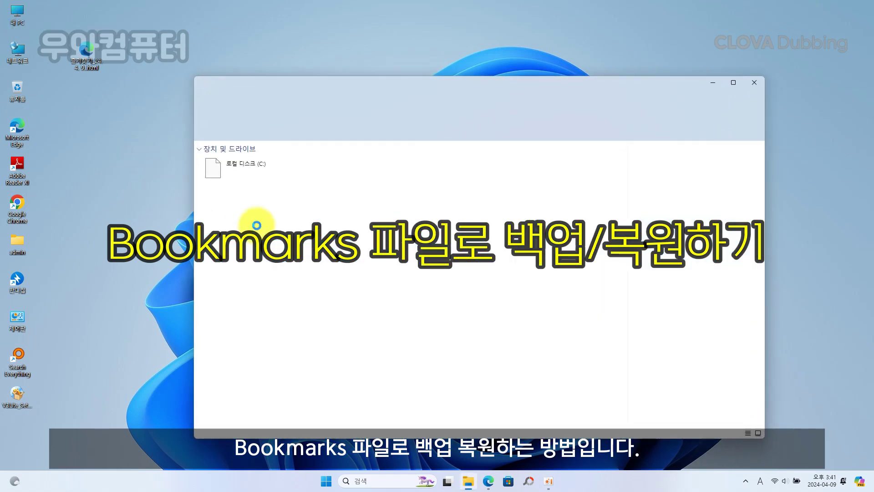
pyautogui.click(254, 177)
pyautogui.doubleClick(254, 176)
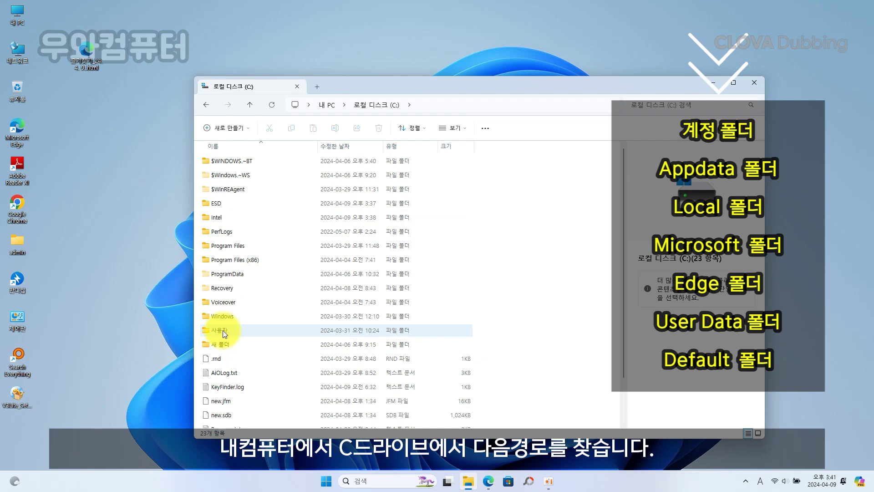
pyautogui.doubleClick(223, 330)
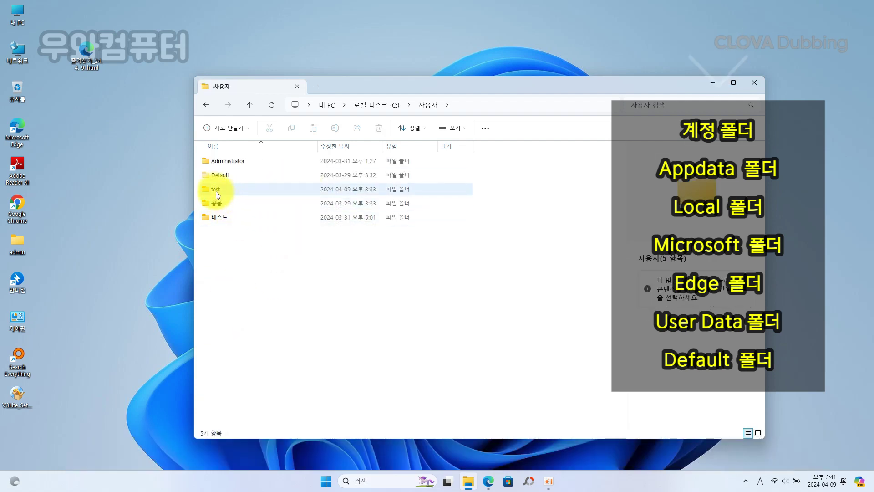
pyautogui.doubleClick(216, 190)
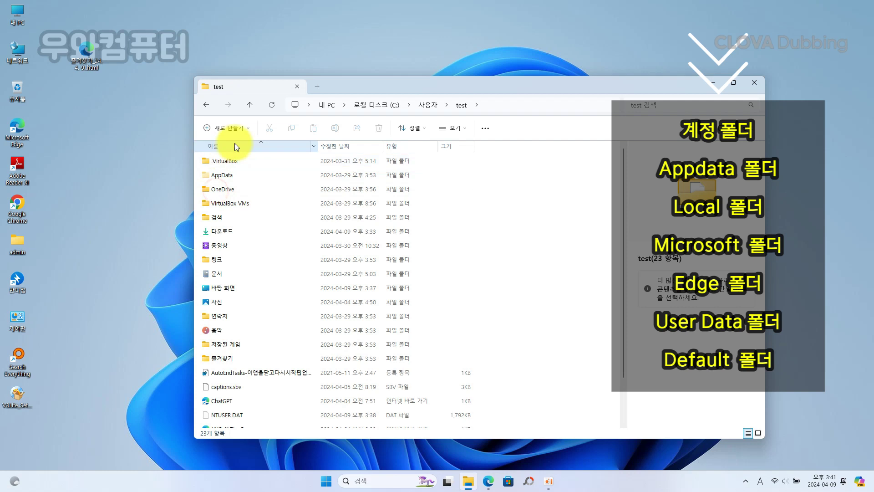
# Turn the display of hidden items off and back on in the test account folder.
pyautogui.click(222, 178)
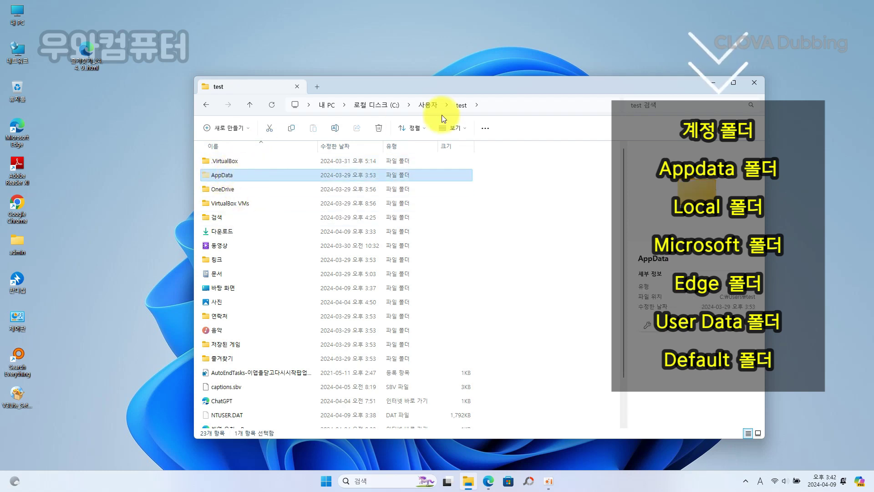
pyautogui.click(453, 129)
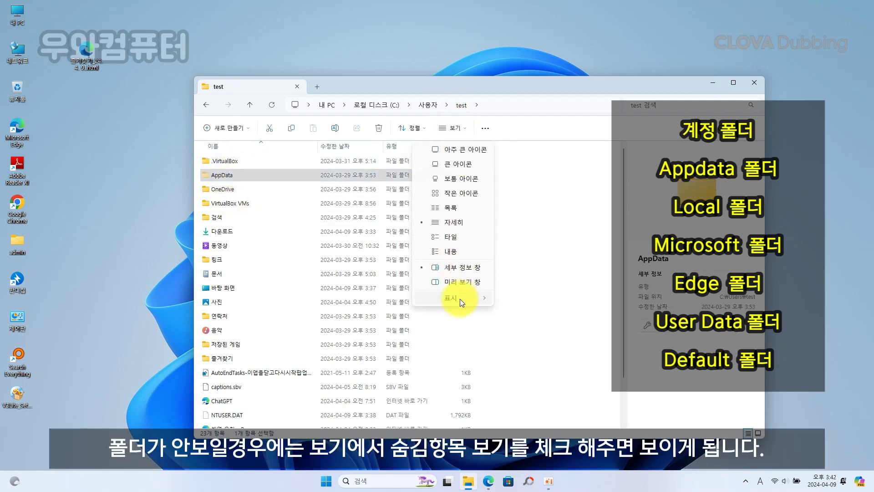
pyautogui.moveTo(460, 299)
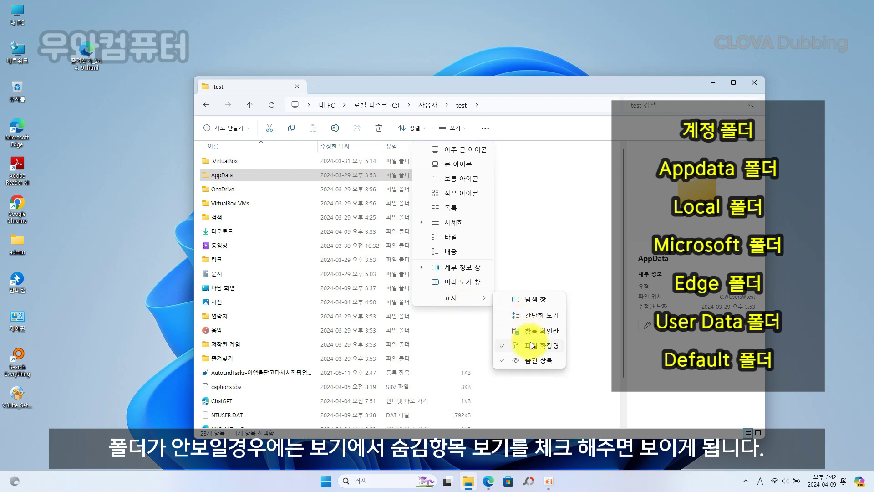
pyautogui.click(560, 365)
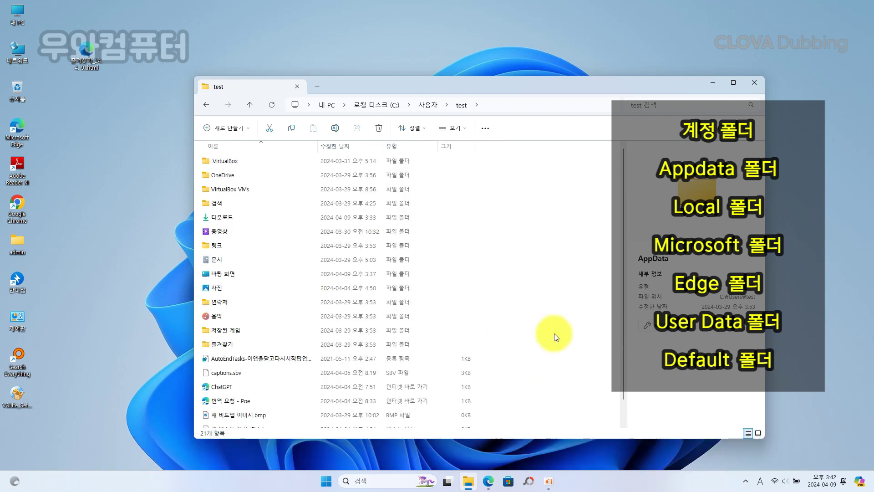
pyautogui.click(453, 130)
pyautogui.moveTo(465, 298)
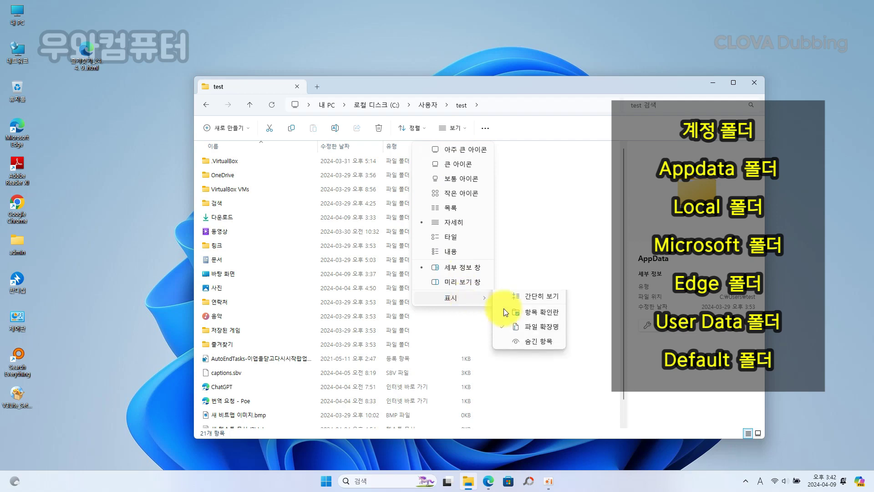
pyautogui.click(534, 358)
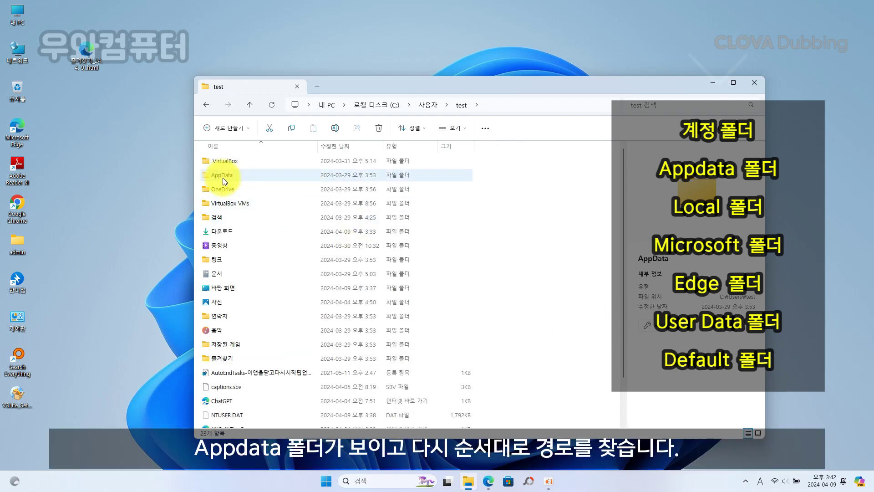
# Open the Edge profile folder AppData\Local\Microsoft\Edge\User Data\Default inside the test account folder.
pyautogui.doubleClick(223, 178)
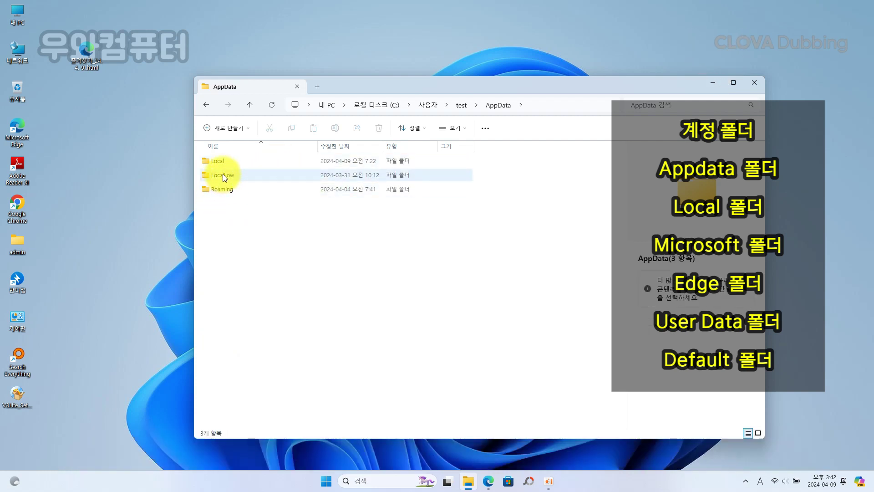
pyautogui.doubleClick(219, 161)
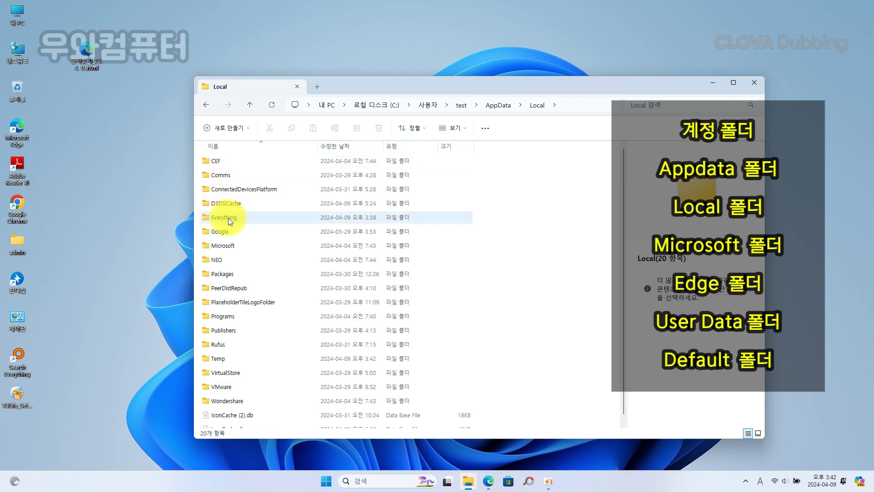
pyautogui.doubleClick(229, 245)
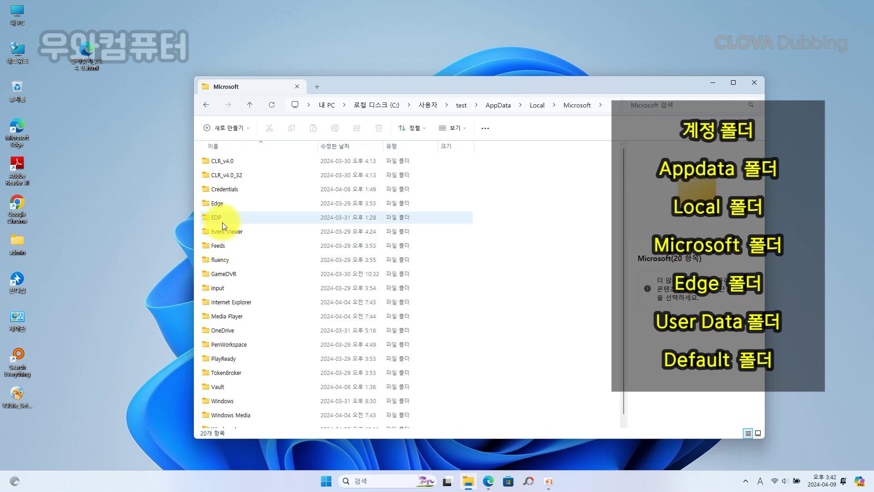
pyautogui.doubleClick(217, 205)
pyautogui.doubleClick(228, 163)
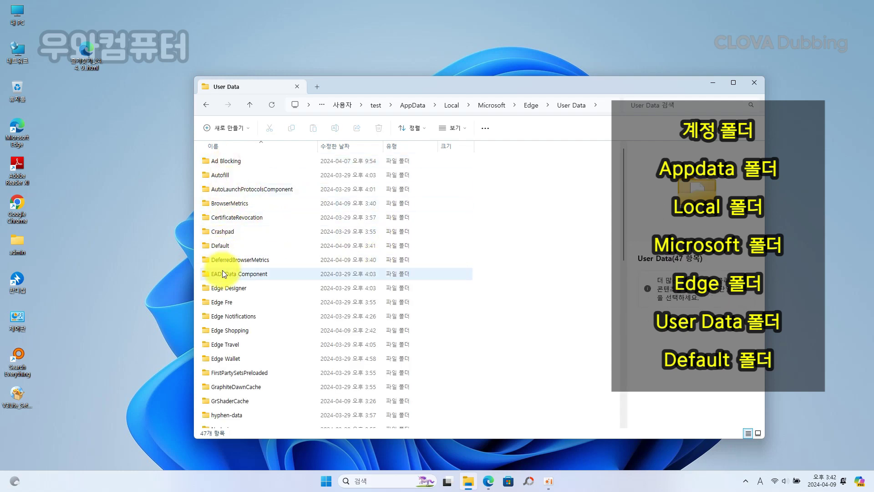
pyautogui.doubleClick(224, 248)
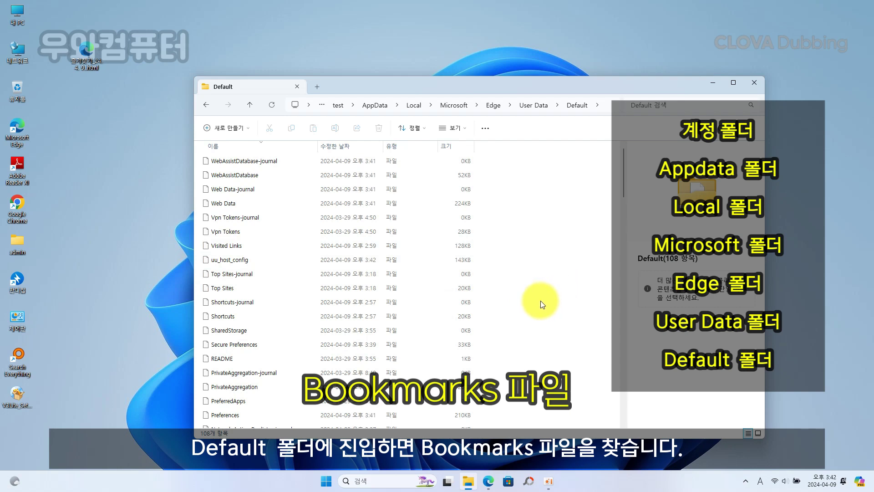
# Copy the Bookmarks file from the Default folder to the desktop and place it below the exported favorites HTML file.
pyautogui.scroll(-10, 364, 269)
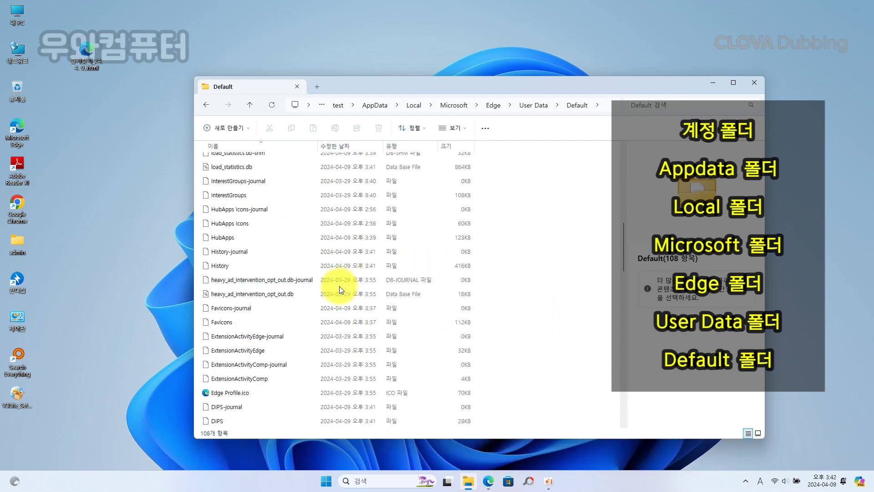
pyautogui.scroll(-3, 339, 287)
pyautogui.scroll(-1, 340, 286)
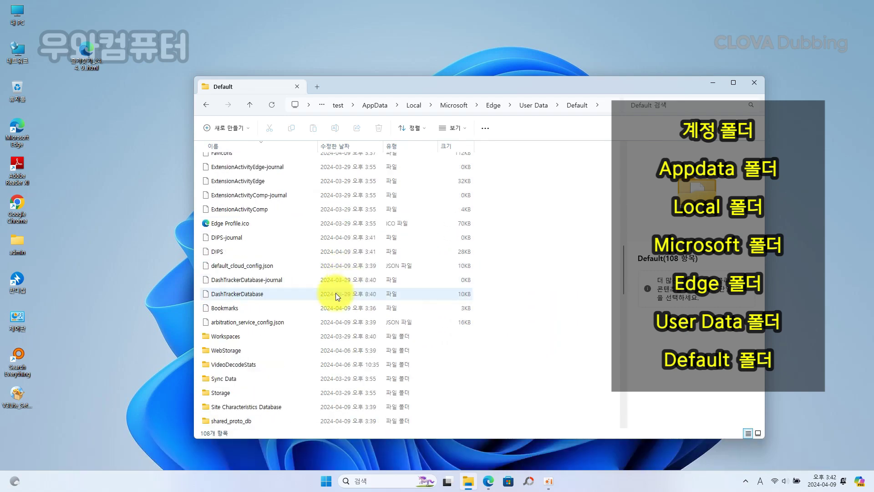
pyautogui.click(233, 308)
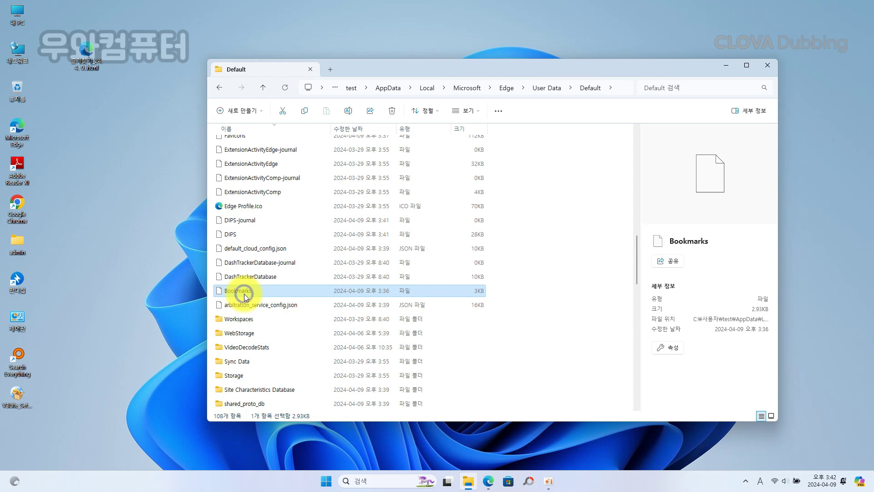
pyautogui.rightClick(244, 293)
pyautogui.click(278, 240)
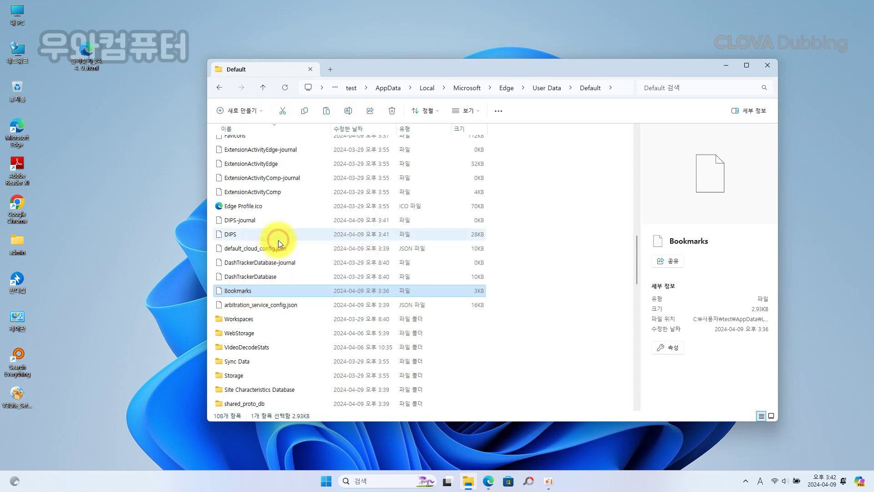
pyautogui.rightClick(95, 105)
pyautogui.click(117, 153)
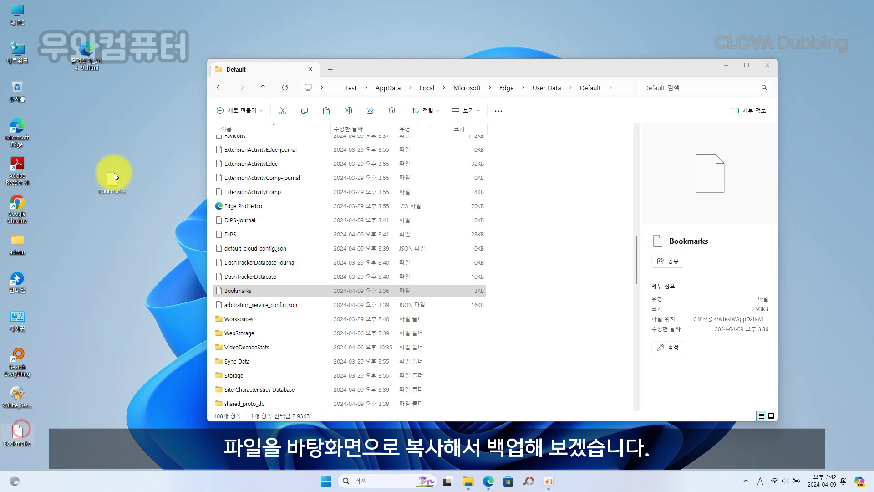
pyautogui.moveTo(96, 85); pyautogui.dragTo(97, 85)
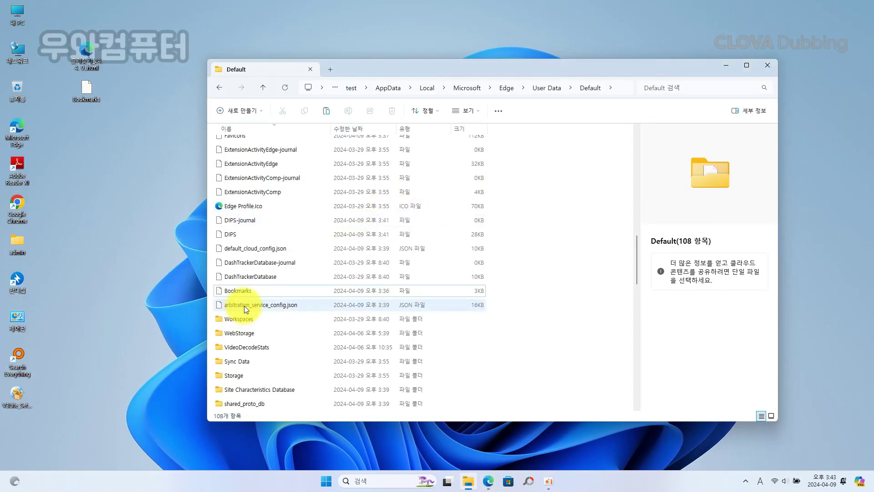
# Delete the original Bookmarks file from the Default folder.
pyautogui.click(244, 291)
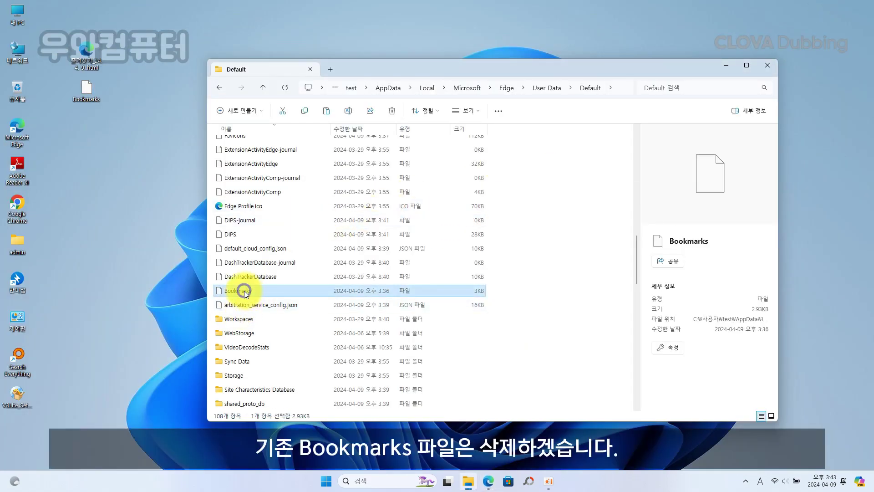
pyautogui.rightClick(244, 291)
pyautogui.click(285, 261)
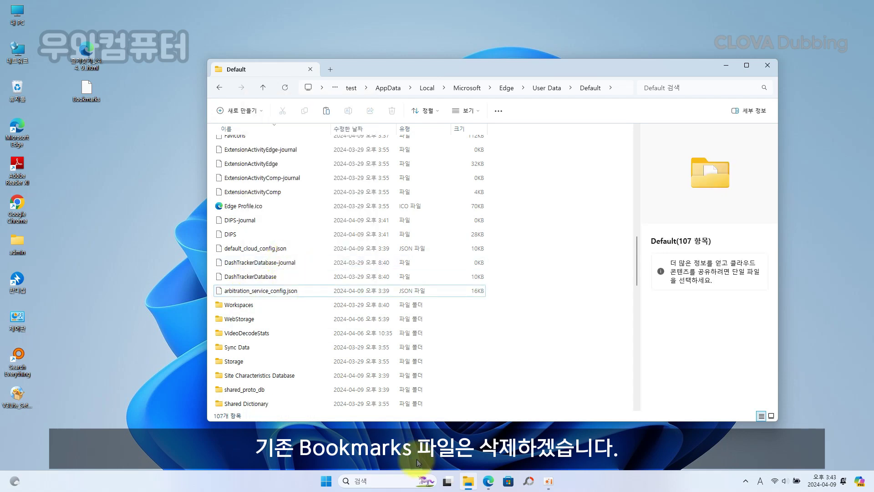
# Switch to Microsoft Edge and delete the NAVER, 네이버 카페, Google, YouTube and 쿠팡 favorites from the favorites bar.
pyautogui.click(488, 481)
pyautogui.rightClick(87, 40)
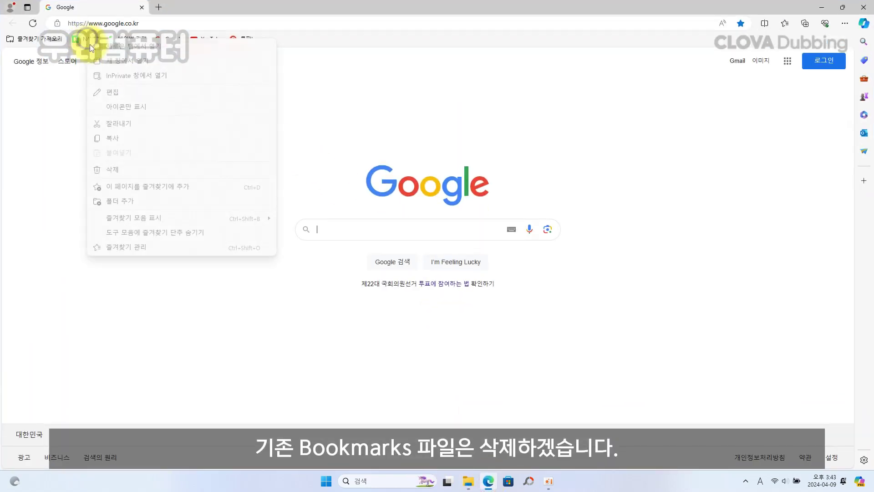
pyautogui.click(124, 169)
pyautogui.rightClick(93, 38)
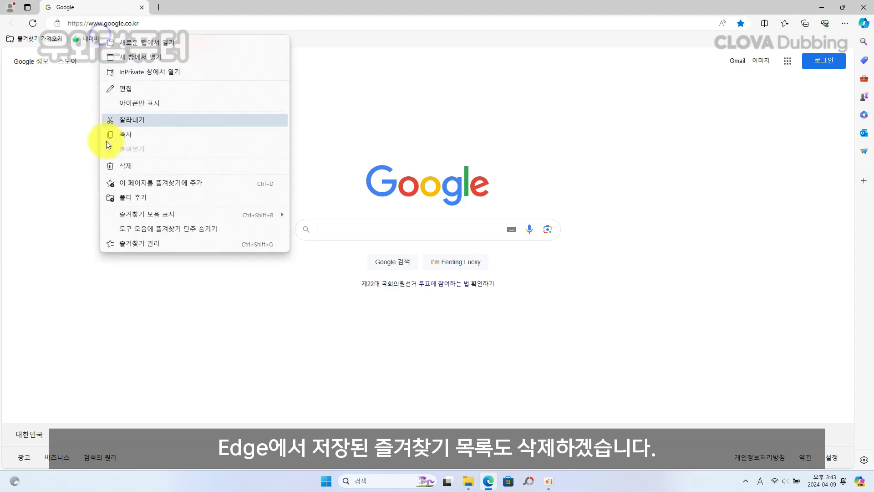
pyautogui.click(124, 166)
pyautogui.rightClick(99, 39)
pyautogui.click(123, 166)
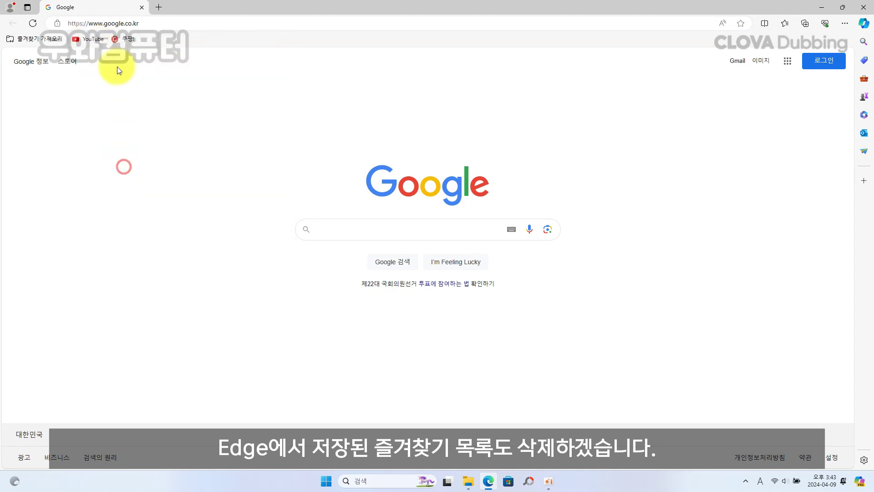
pyautogui.rightClick(87, 39)
pyautogui.click(109, 173)
pyautogui.rightClick(89, 40)
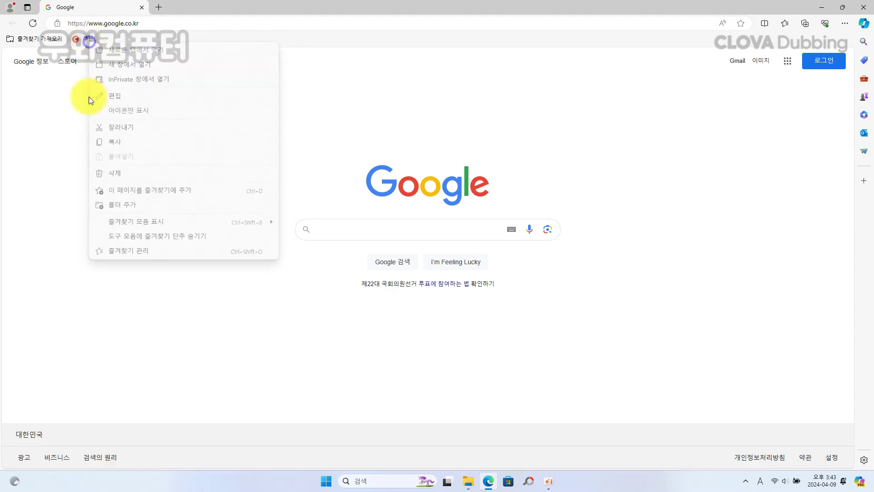
pyautogui.click(114, 172)
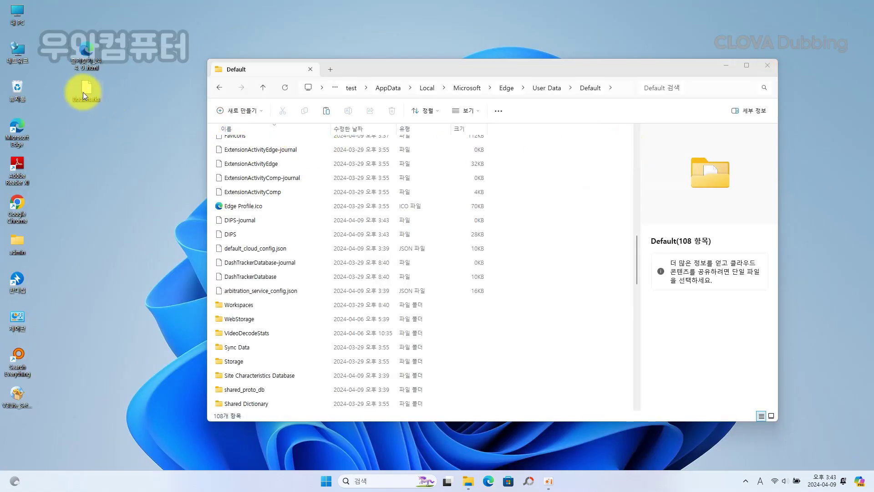
# Copy the backed-up Bookmarks file from the desktop into the Default folder, replacing the existing file there.
pyautogui.rightClick(83, 89)
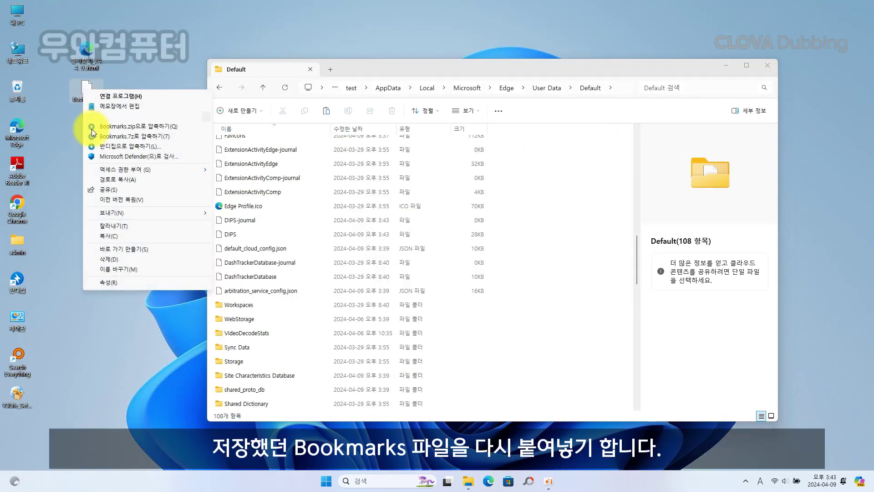
pyautogui.click(121, 236)
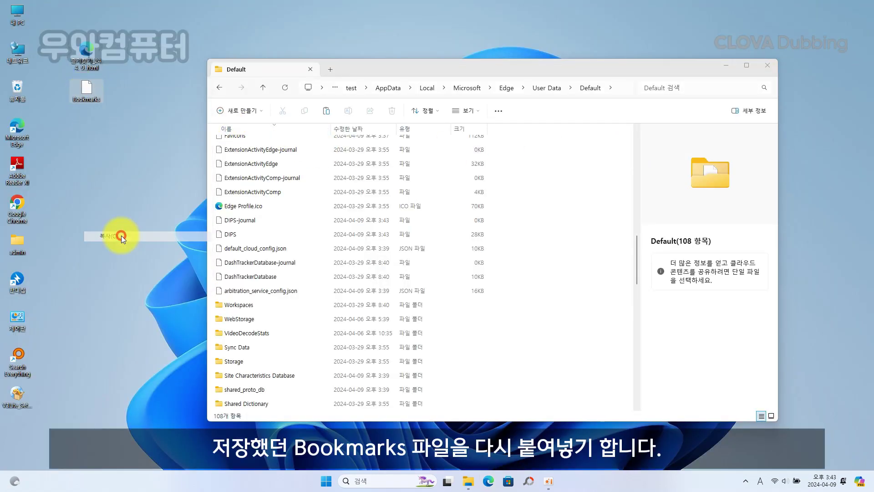
pyautogui.rightClick(505, 305)
pyautogui.click(539, 379)
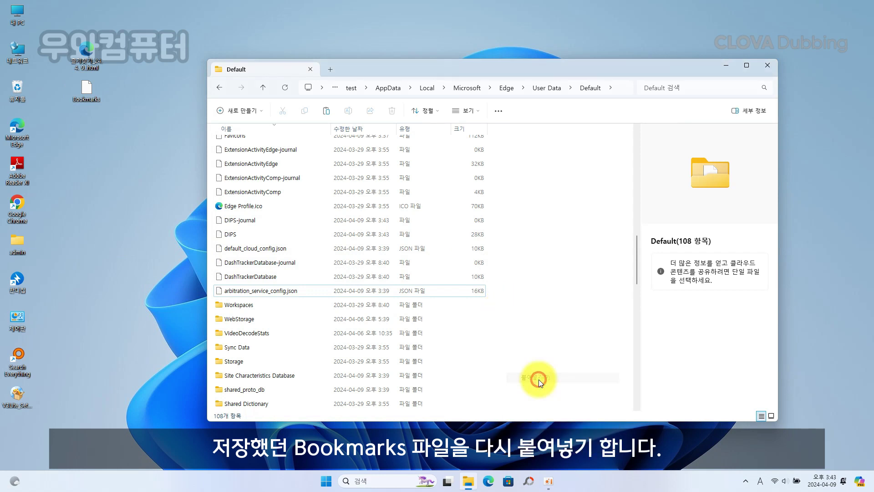
pyautogui.click(236, 178)
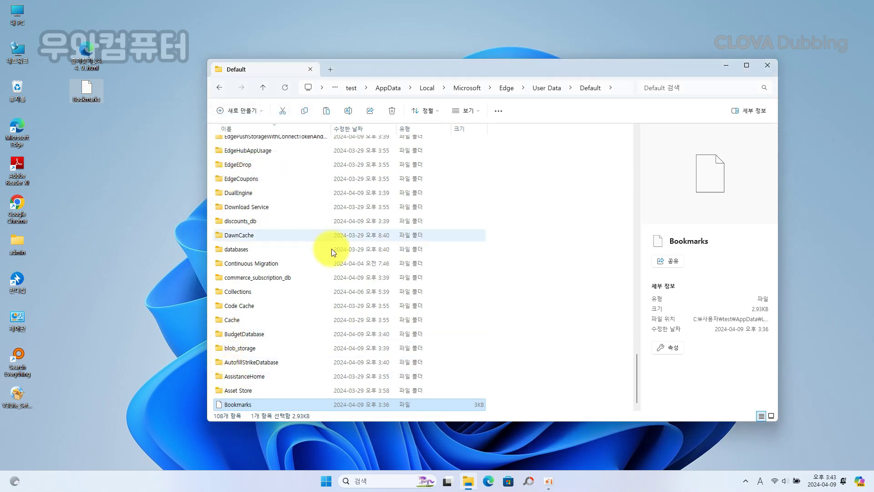
# Close the File Explorer window and restart the PC.
pyautogui.click(764, 67)
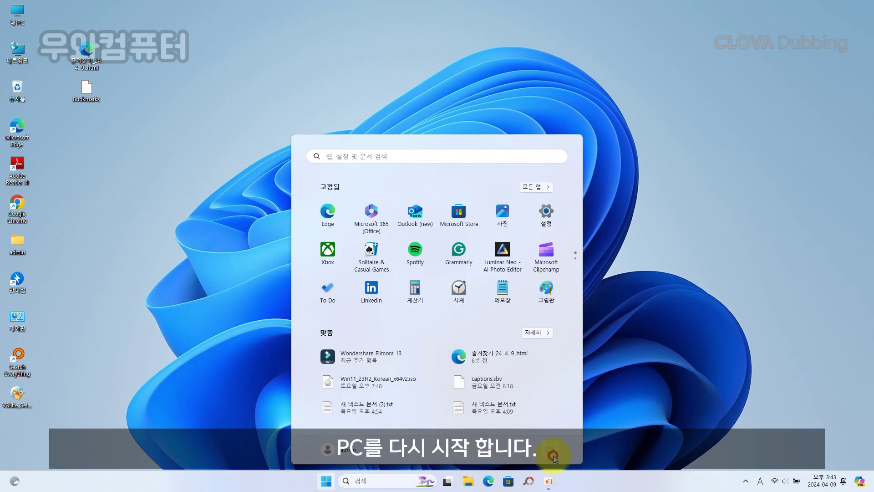
pyautogui.click(551, 451)
pyautogui.click(556, 430)
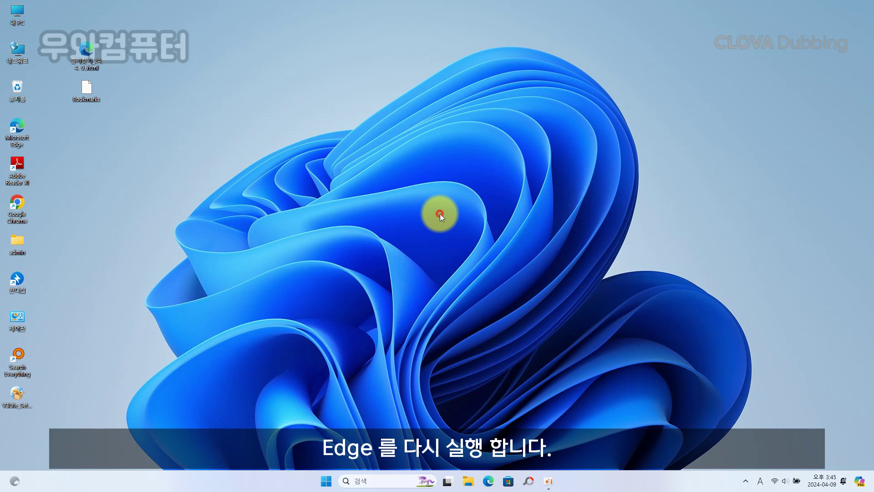
# Launch Microsoft Edge from the desktop and restore its maximized window to a smaller size.
pyautogui.doubleClick(21, 137)
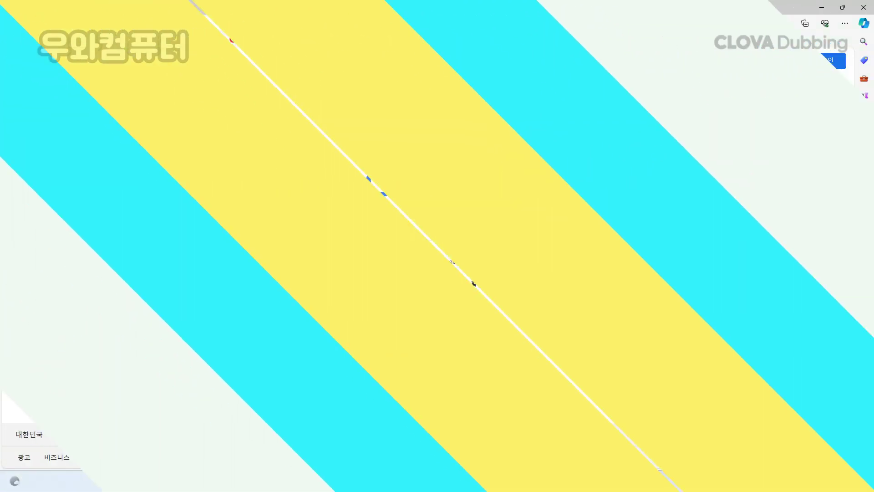
pyautogui.doubleClick(355, 11)
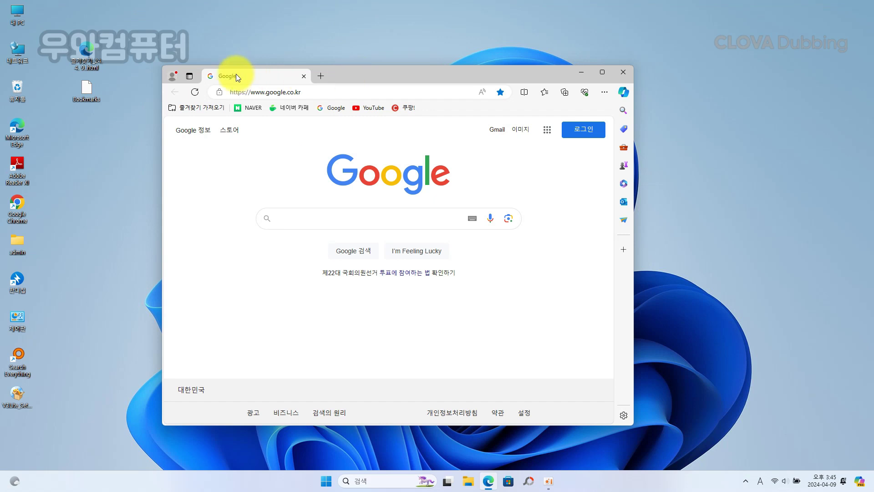